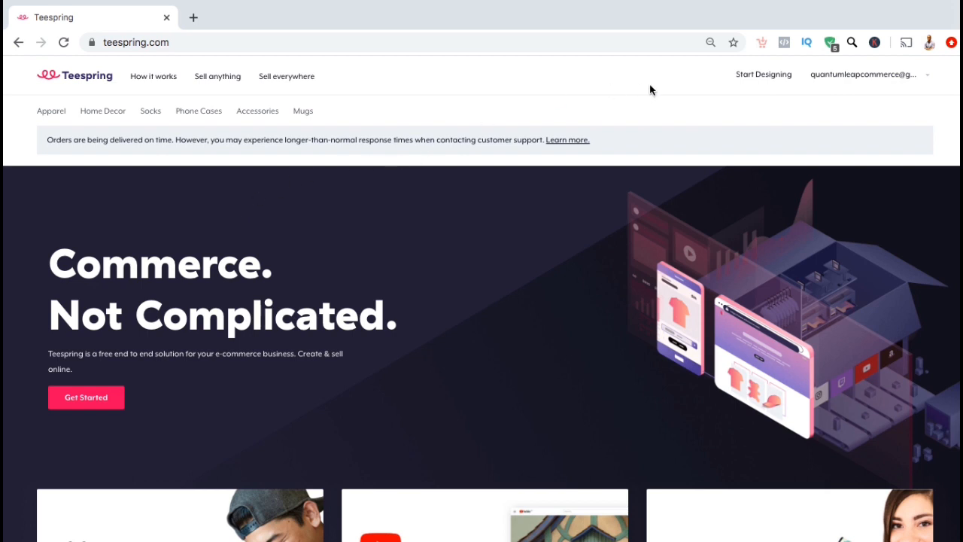
# - Go to the Promotions dashboard through the account dropdown beside your email
pyautogui.click(927, 80)
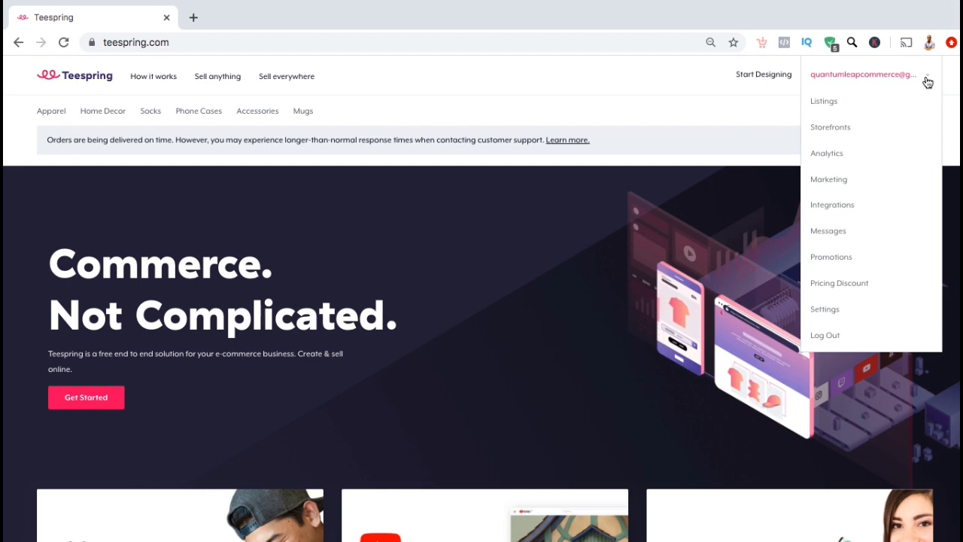
pyautogui.click(830, 256)
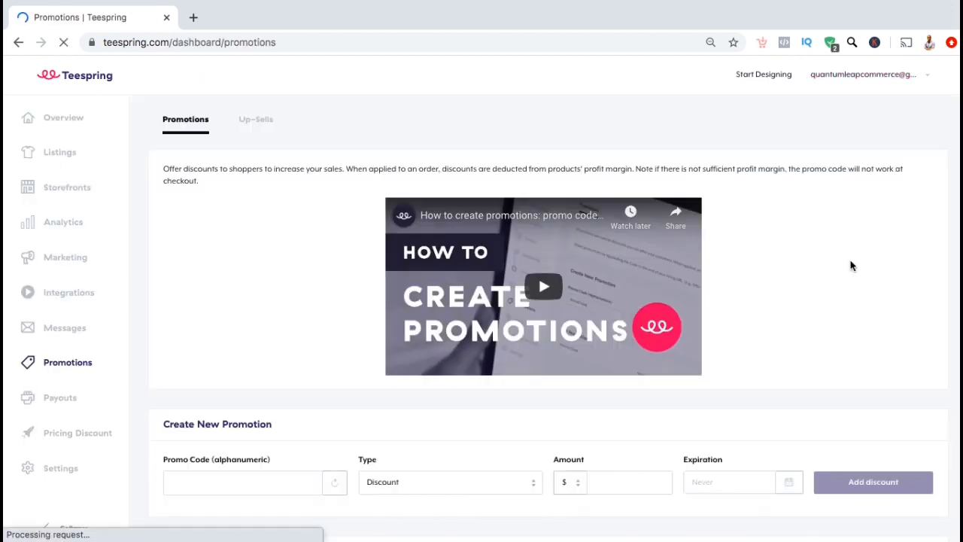
pyautogui.scroll(-2, 850, 266)
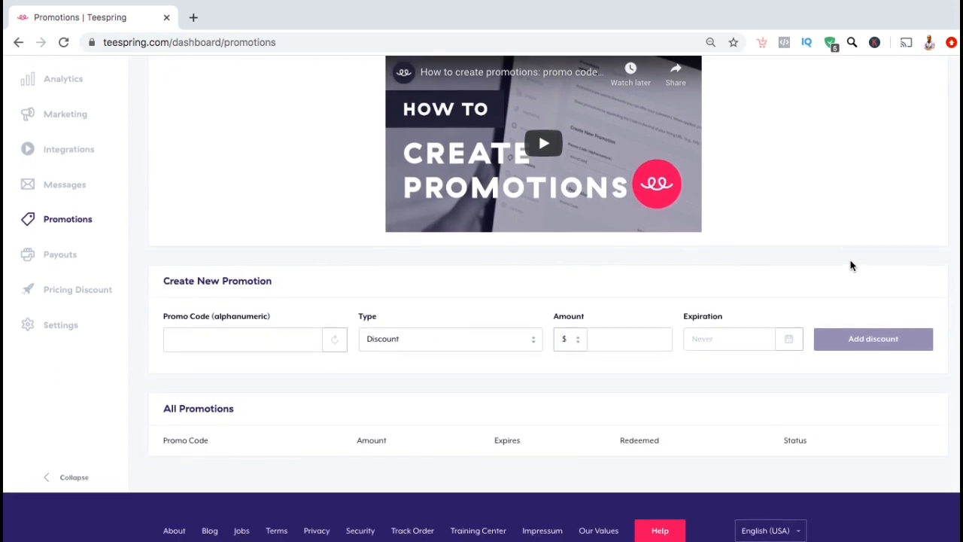
pyautogui.scroll(1, 850, 266)
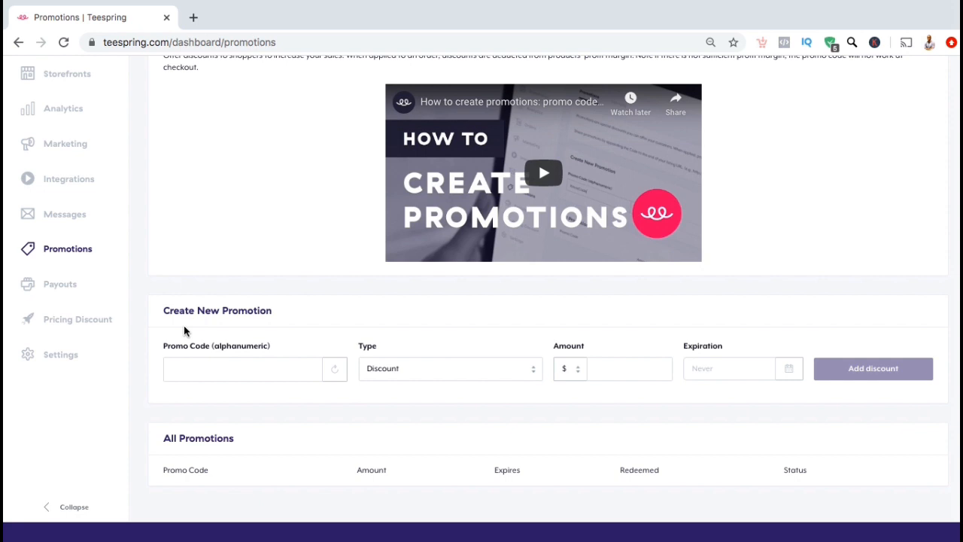
# - Enter promo code CODE1234 and keep the promotion type as Discount
pyautogui.click(191, 369)
pyautogui.write('CODE')
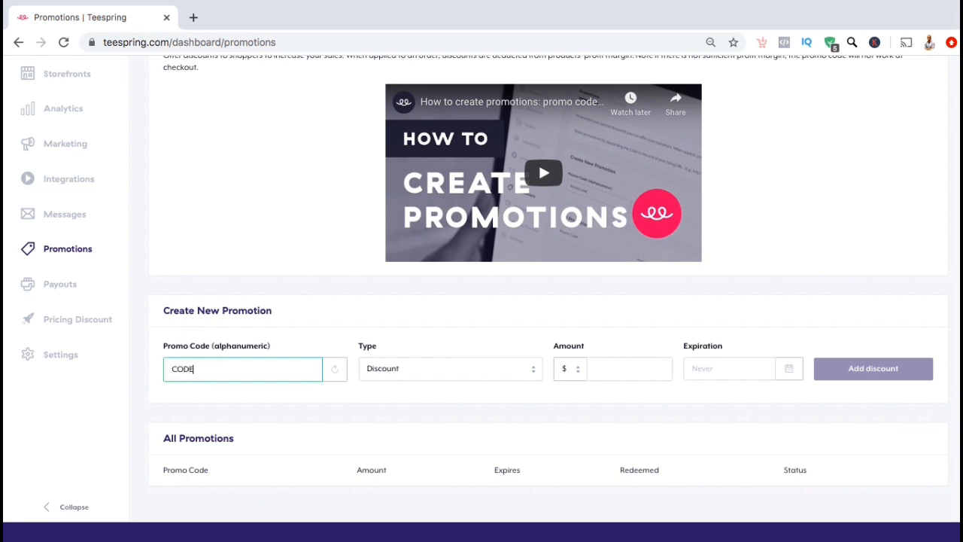
pyautogui.write('1234')
pyautogui.click(216, 396)
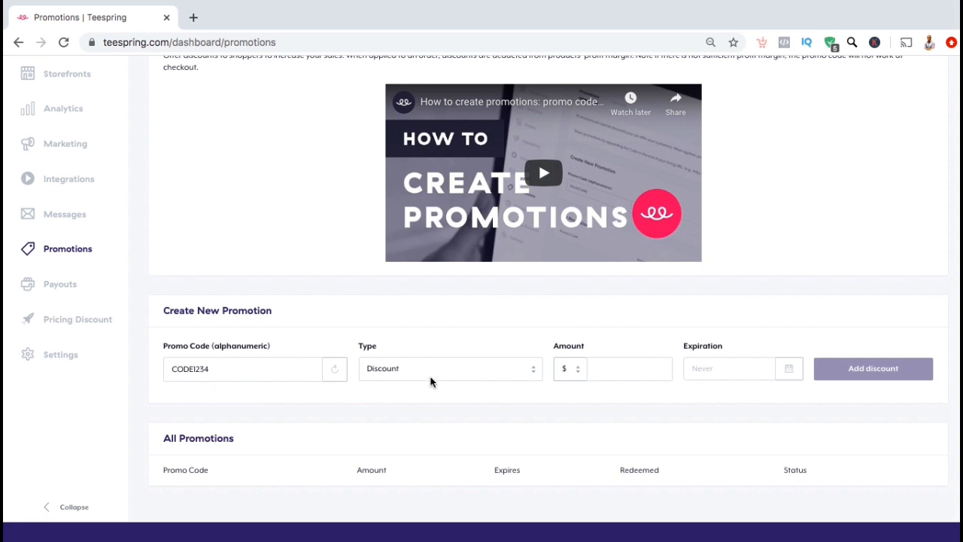
pyautogui.click(535, 370)
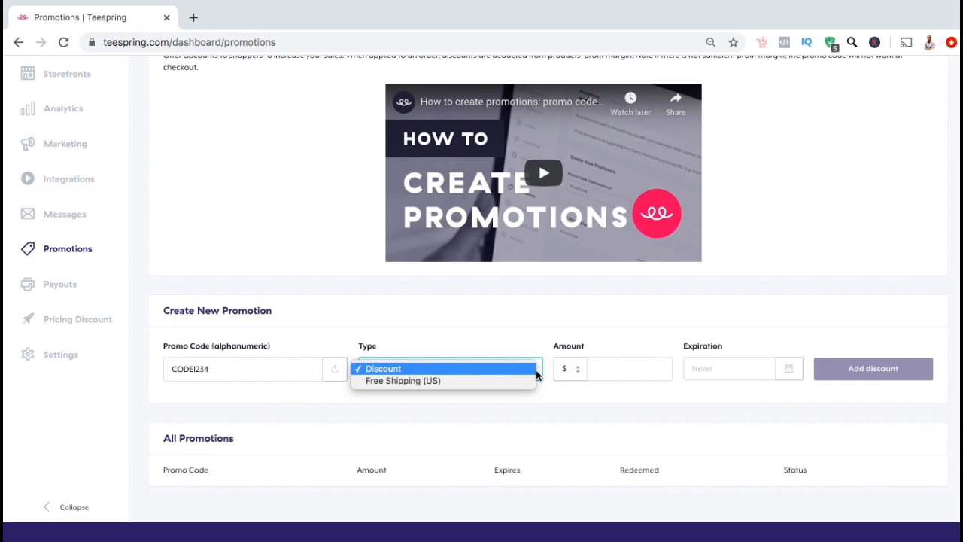
pyautogui.click(530, 381)
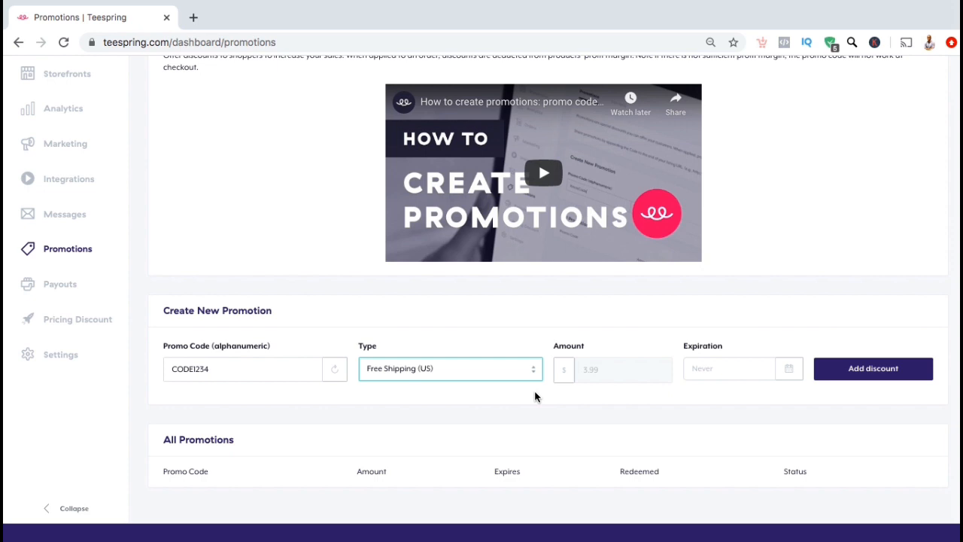
pyautogui.click(534, 369)
pyautogui.click(524, 358)
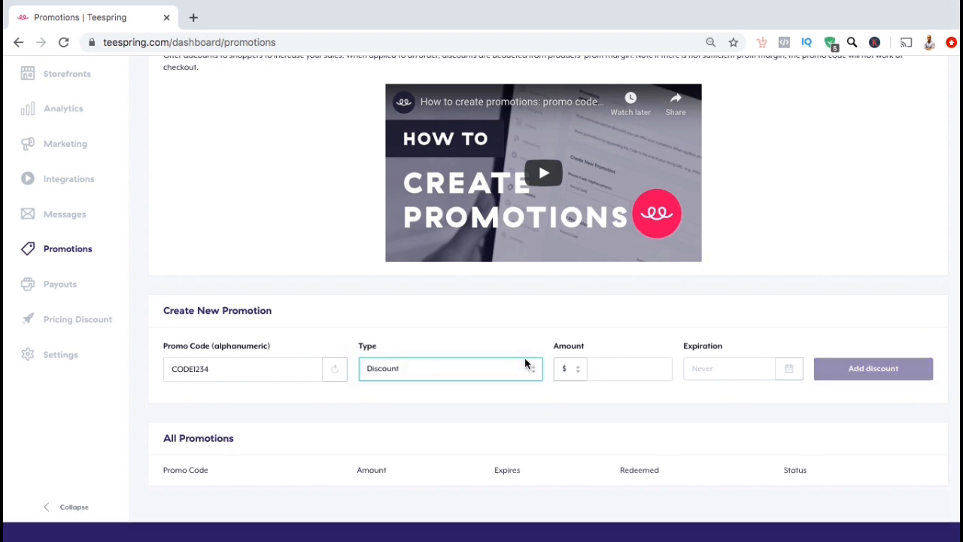
# - Set the discount amount to 10 percent
pyautogui.click(580, 378)
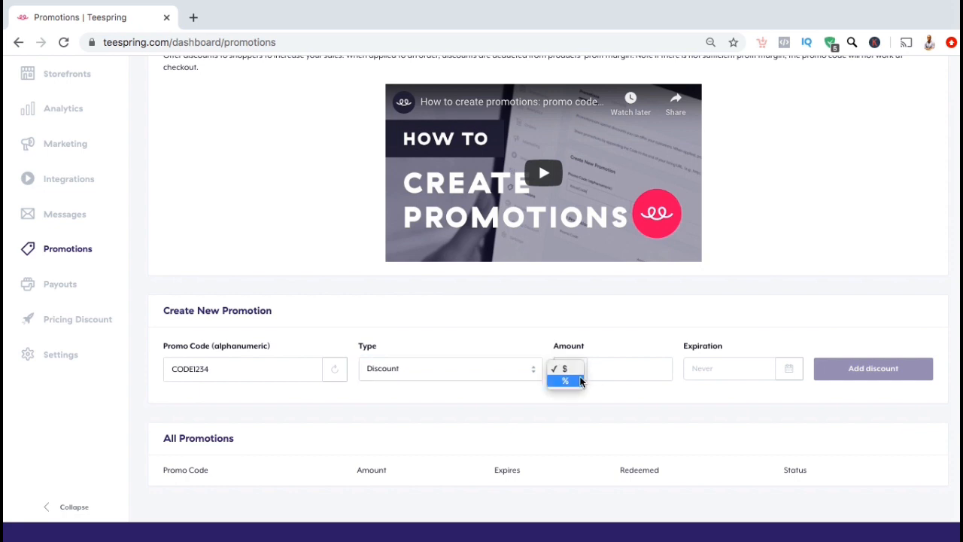
pyautogui.click(580, 382)
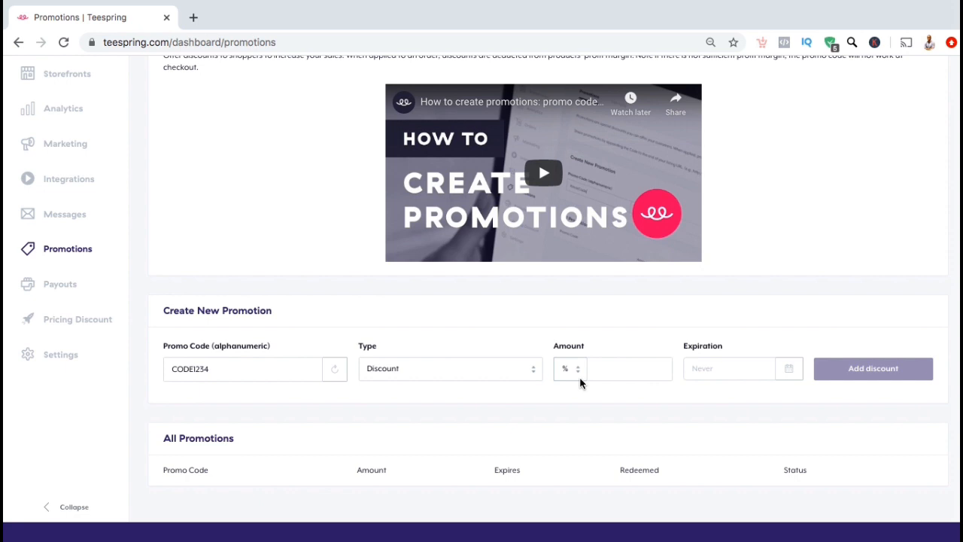
pyautogui.click(600, 371)
pyautogui.write('10')
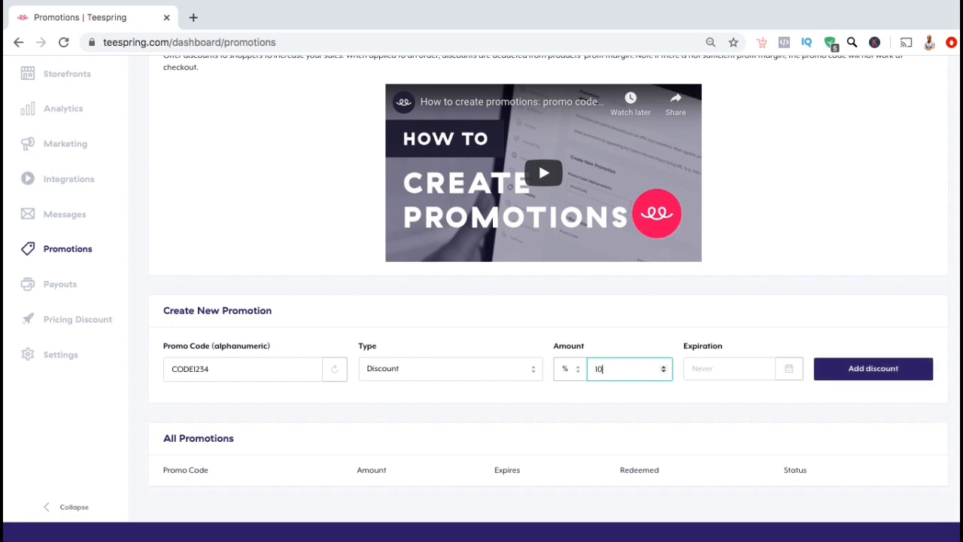
pyautogui.click(625, 394)
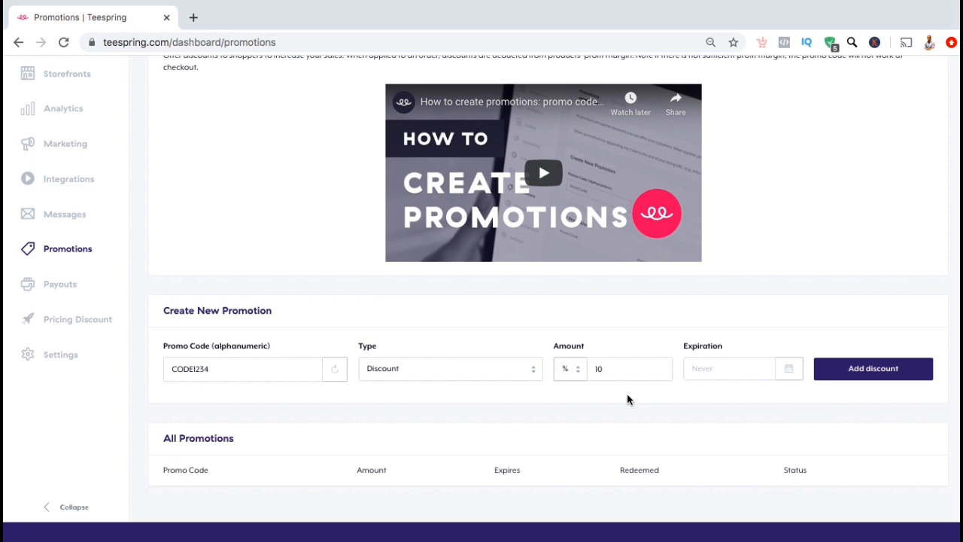
# - Give CODE1234 an expiration of 08/31/20 and add it to All Promotions
pyautogui.click(756, 375)
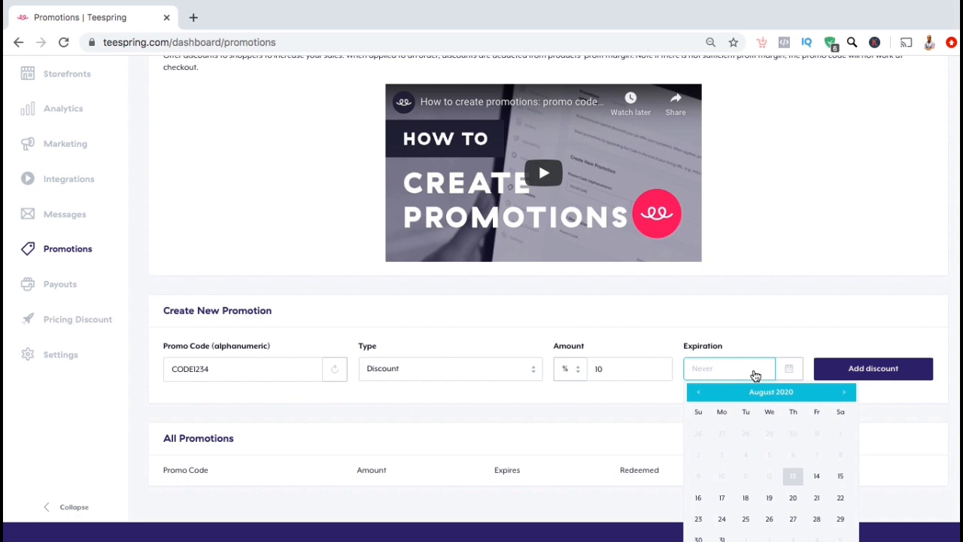
pyautogui.scroll(-1, 755, 375)
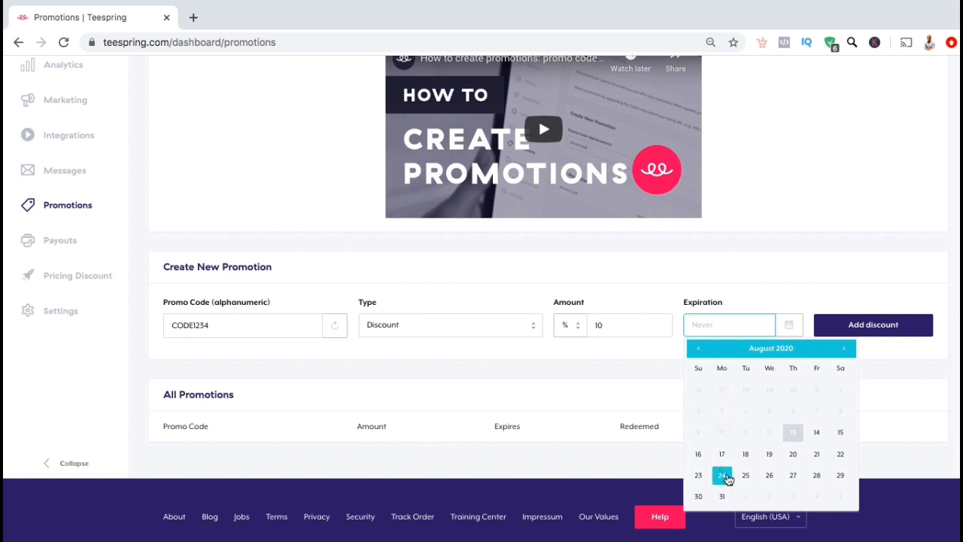
pyautogui.click(725, 498)
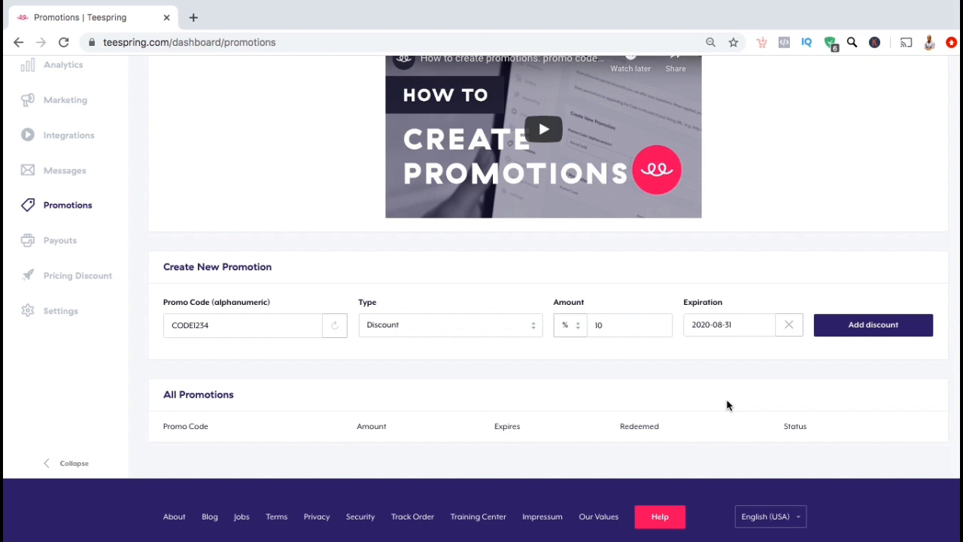
pyautogui.click(830, 322)
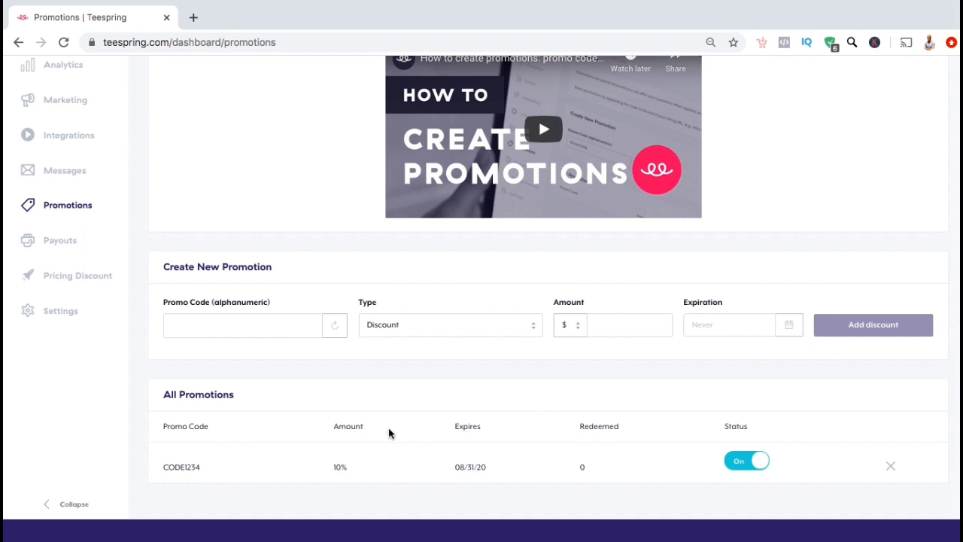
pyautogui.scroll(-2, 389, 432)
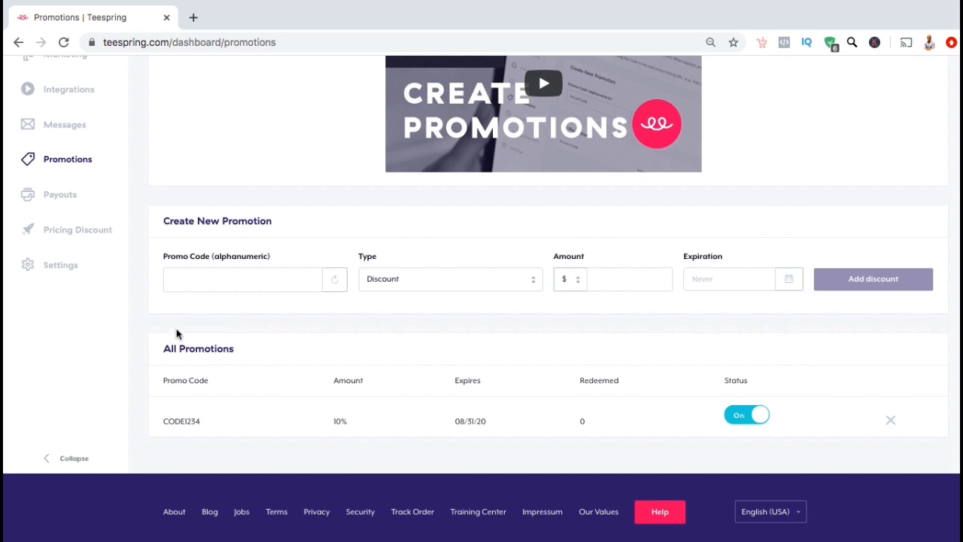
pyautogui.moveTo(210, 421); pyautogui.dragTo(161, 424)
pyautogui.click(149, 399)
pyautogui.scroll(5, 811, 341)
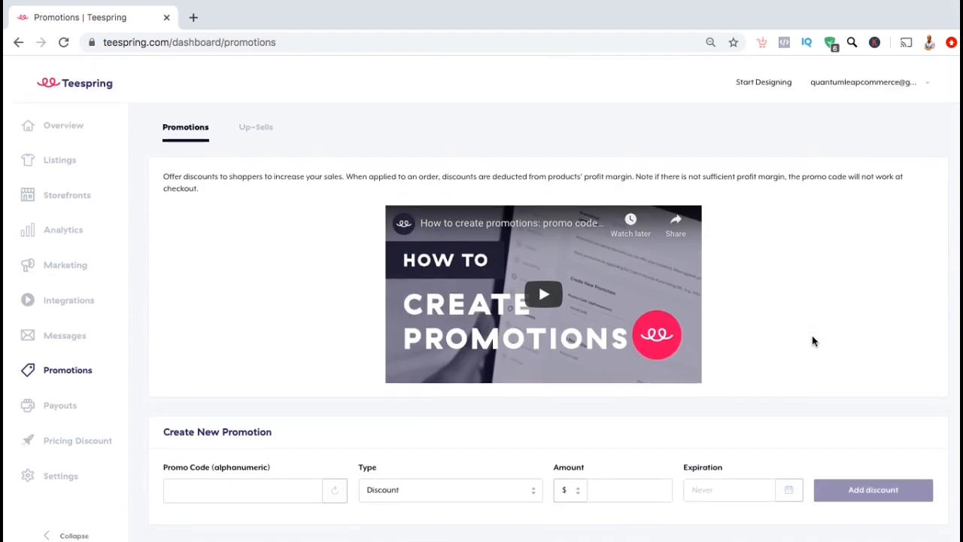
# - Put a New Navy size S Comfort Tee from your store in the cart and proceed to checkout
pyautogui.click(912, 88)
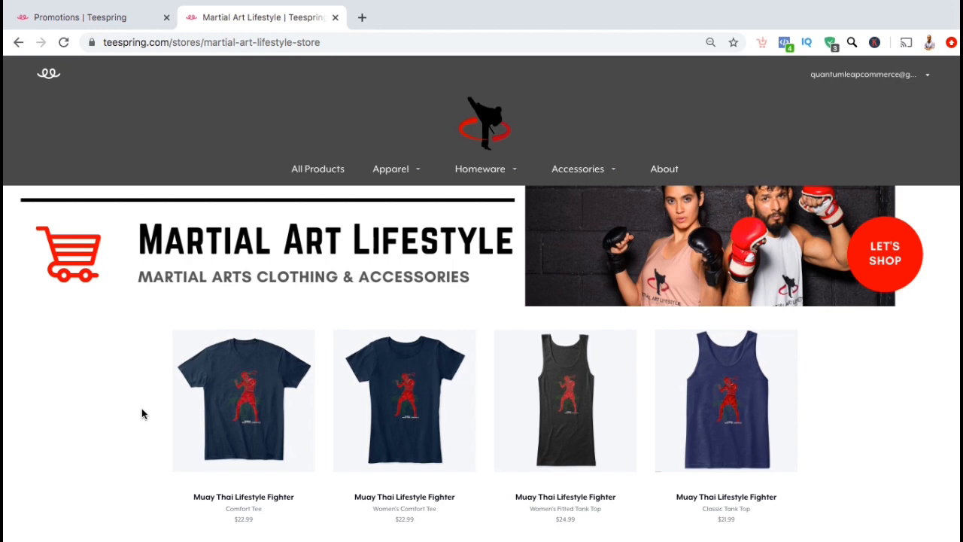
pyautogui.click(219, 408)
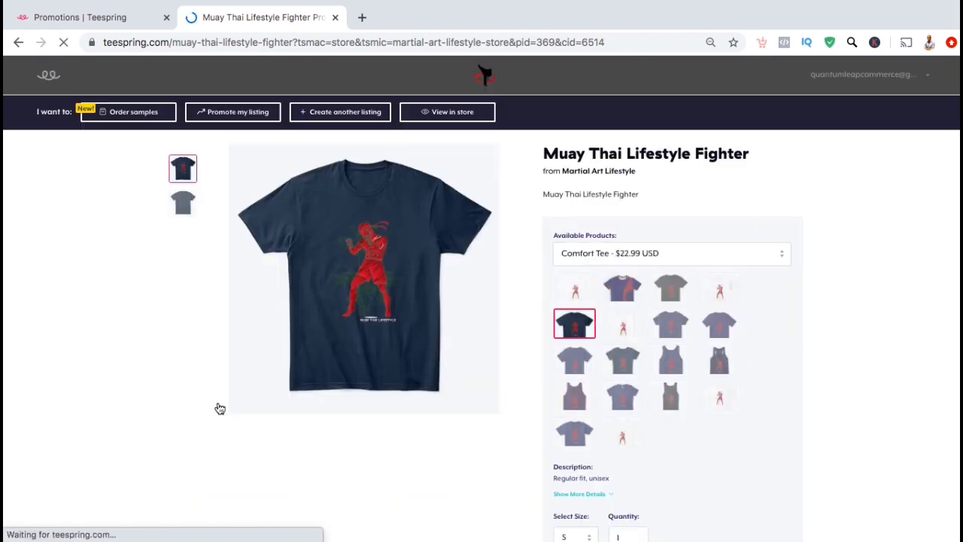
pyautogui.scroll(-4, 537, 391)
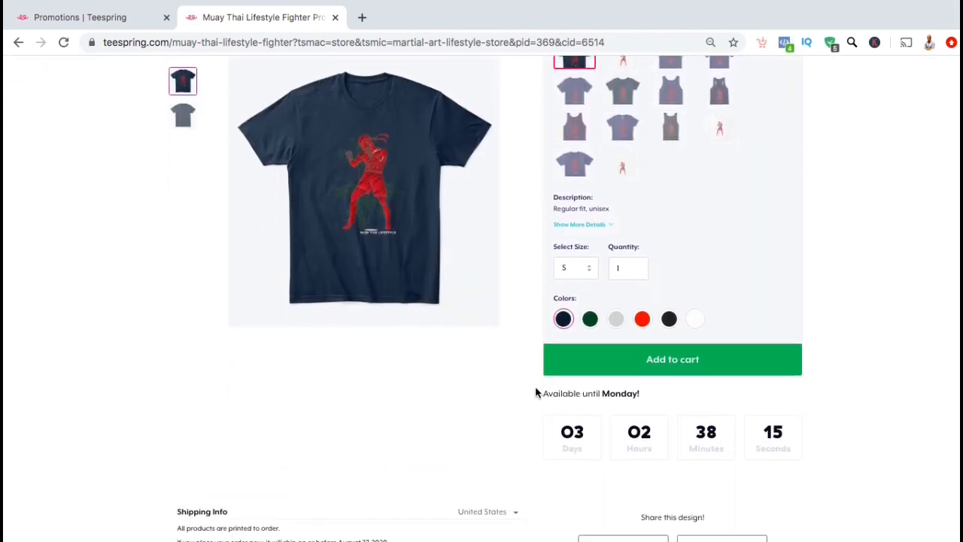
pyautogui.click(579, 355)
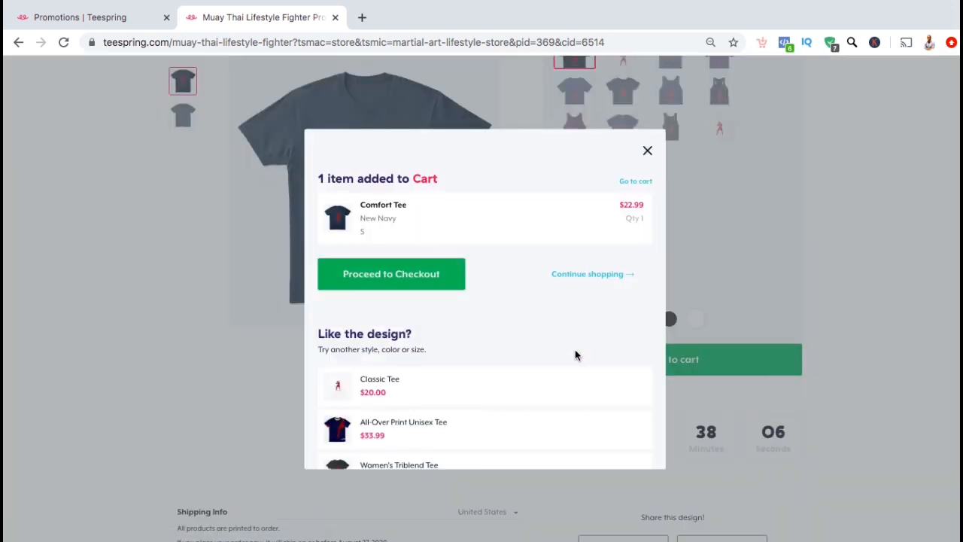
pyautogui.click(440, 280)
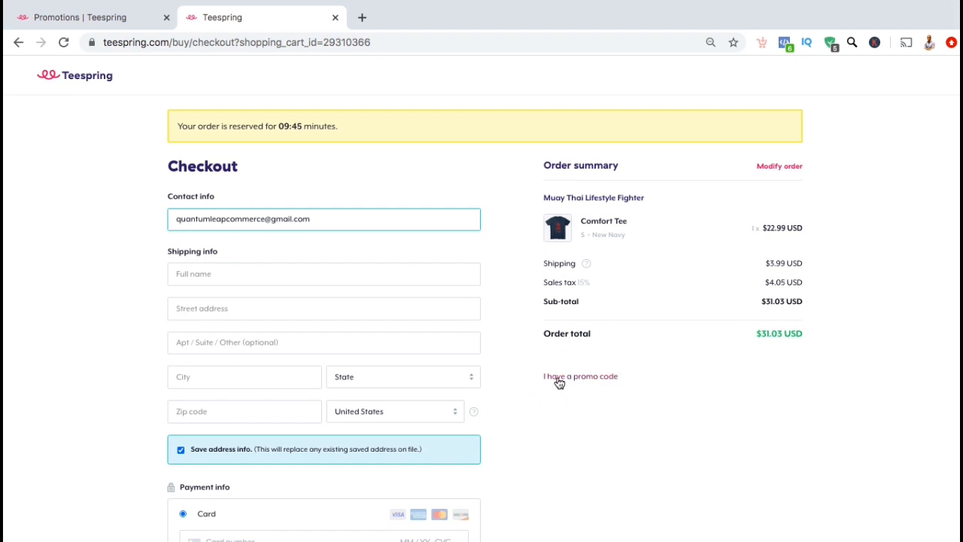
# - Apply promo code CODE1234 at checkout, taking $2.30 off for a $28.39 total
pyautogui.click(559, 377)
pyautogui.click(560, 396)
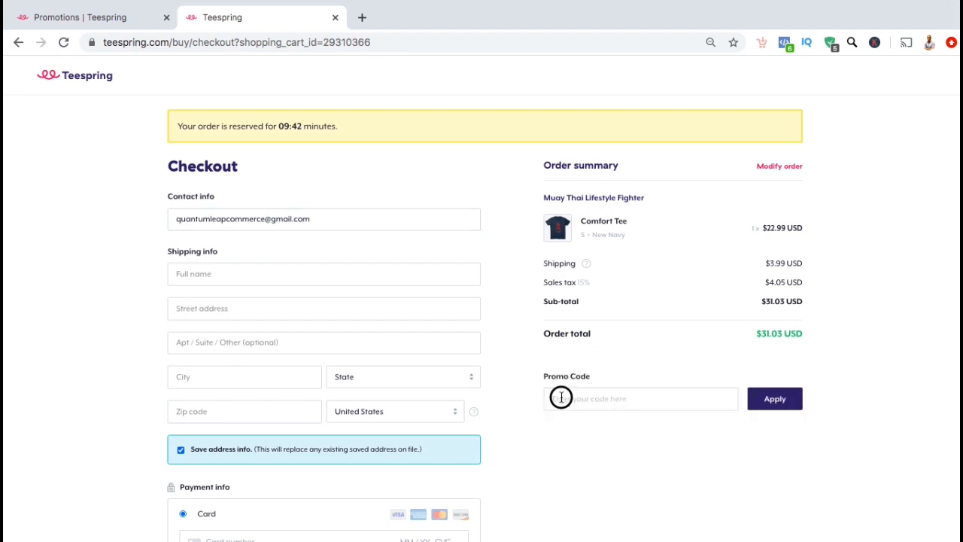
pyautogui.write('CODE1234')
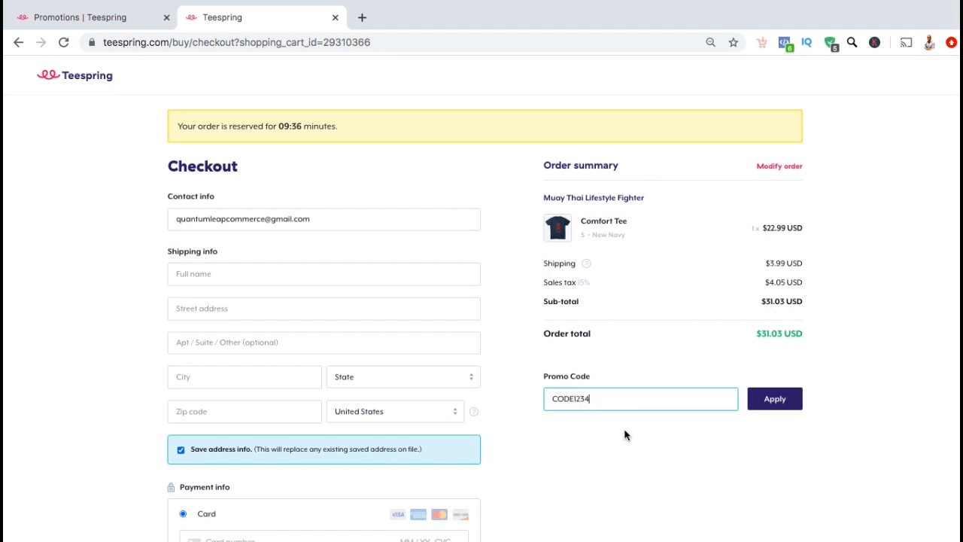
pyautogui.click(759, 403)
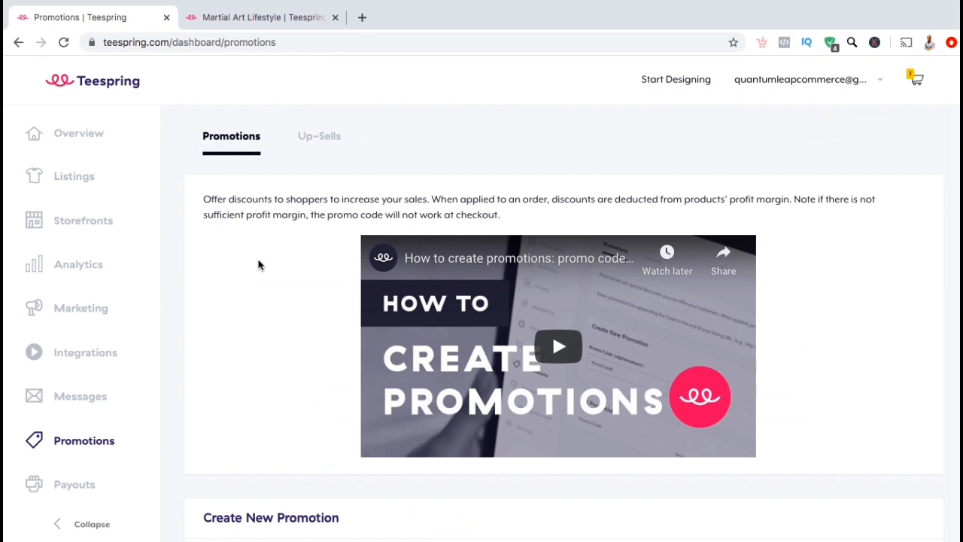
# - Add promo code FIGHT10 as a 10% discount expiring August 19, 2020
pyautogui.scroll(-5, 258, 265)
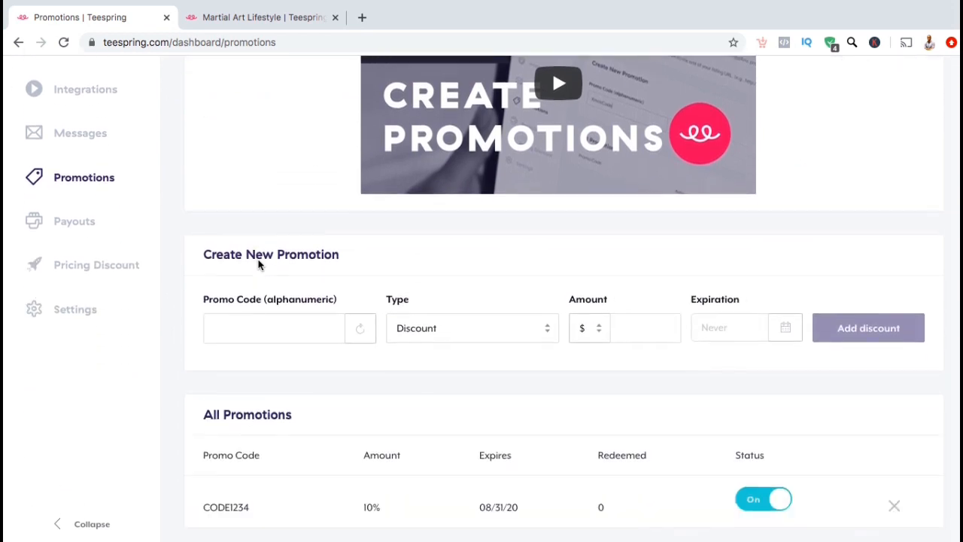
pyautogui.scroll(-1, 258, 264)
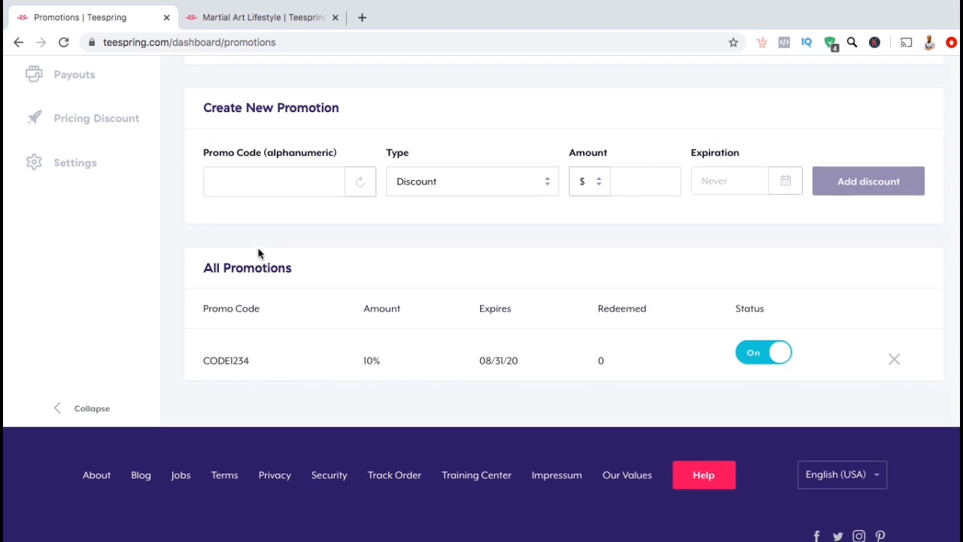
pyautogui.click(268, 177)
pyautogui.write('FIGHT')
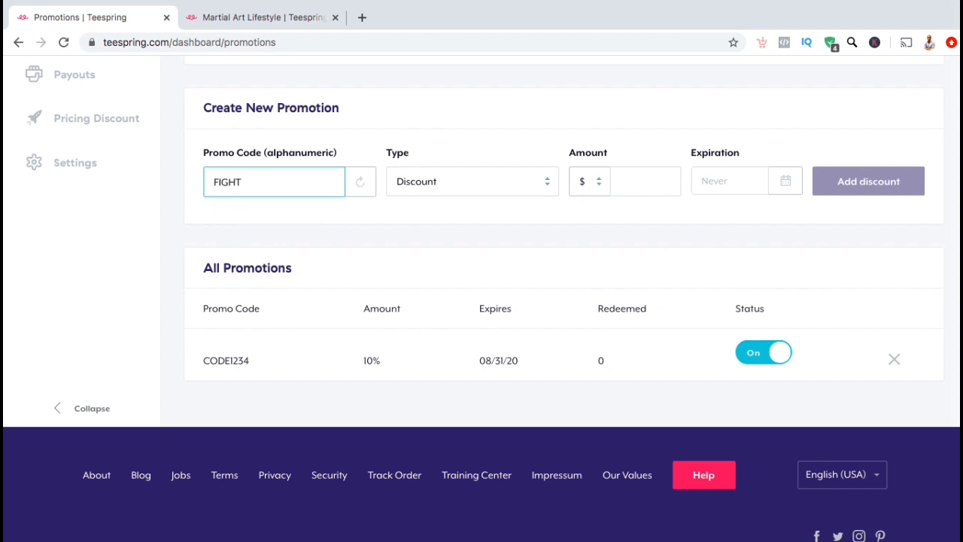
pyautogui.write('10')
pyautogui.click(326, 217)
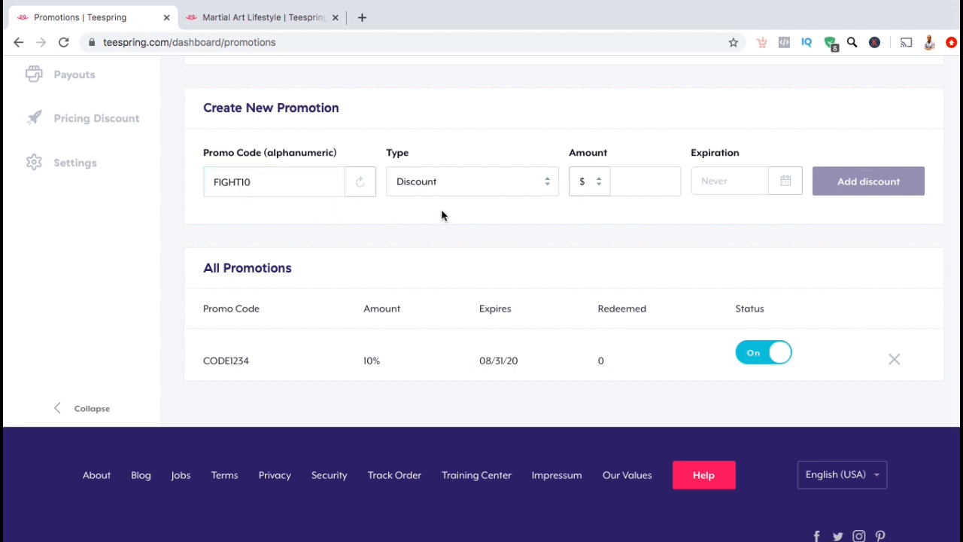
pyautogui.click(622, 181)
pyautogui.write('10')
pyautogui.press('Tab')
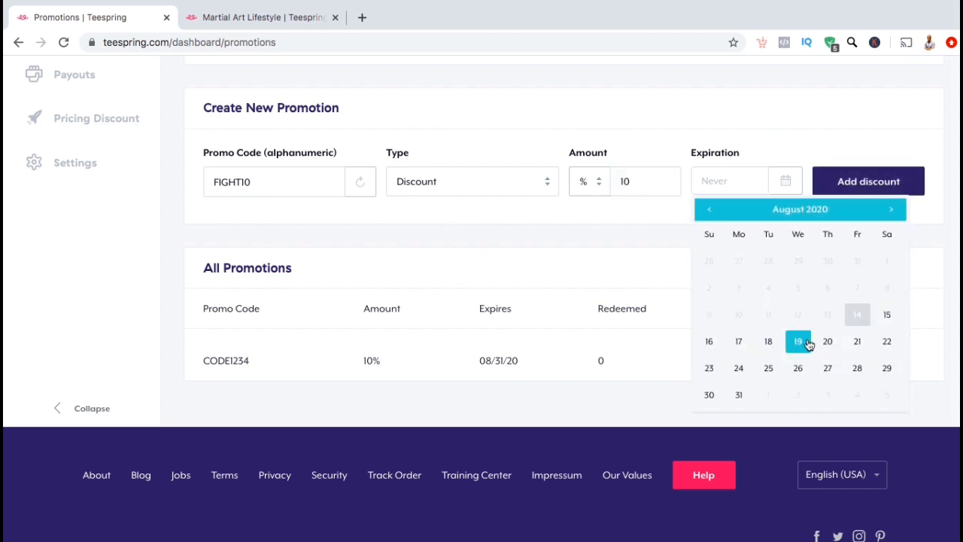
pyautogui.click(799, 341)
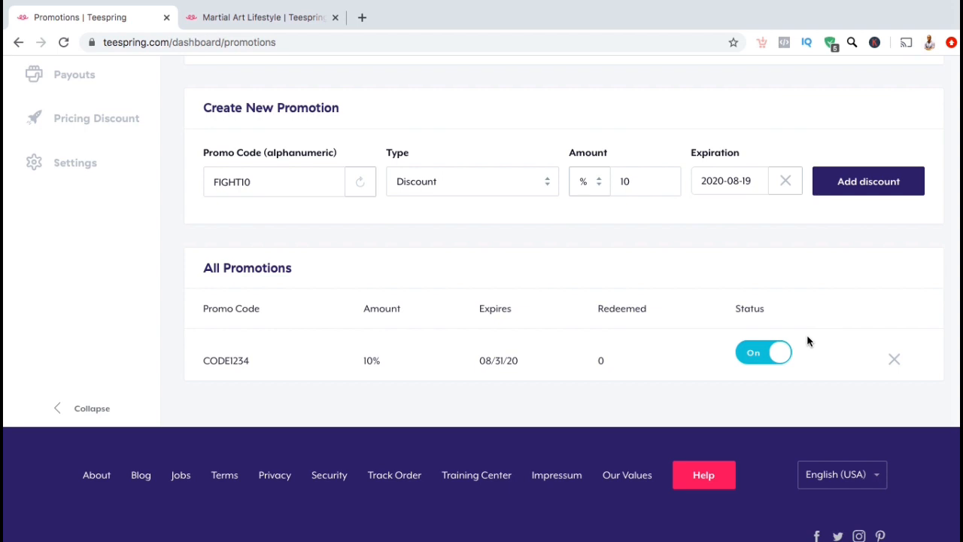
pyautogui.click(848, 192)
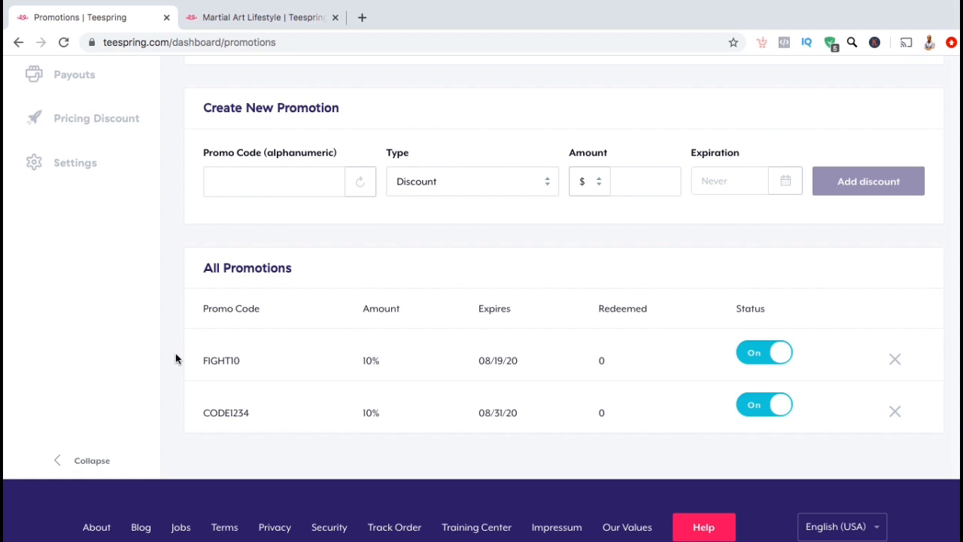
# - Switch to the Martial Art Lifestyle store tab and open the red Classic Tee listing
pyautogui.click(248, 21)
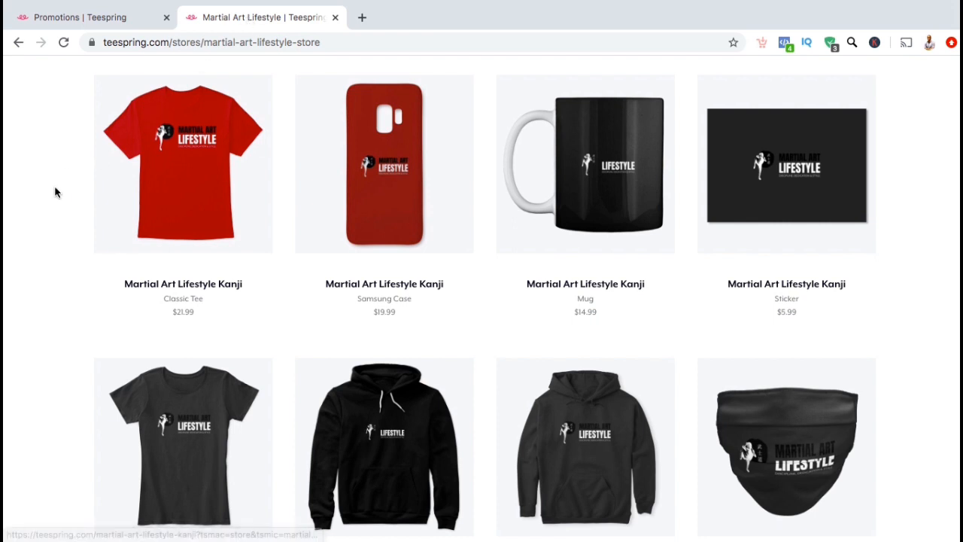
pyautogui.click(130, 207)
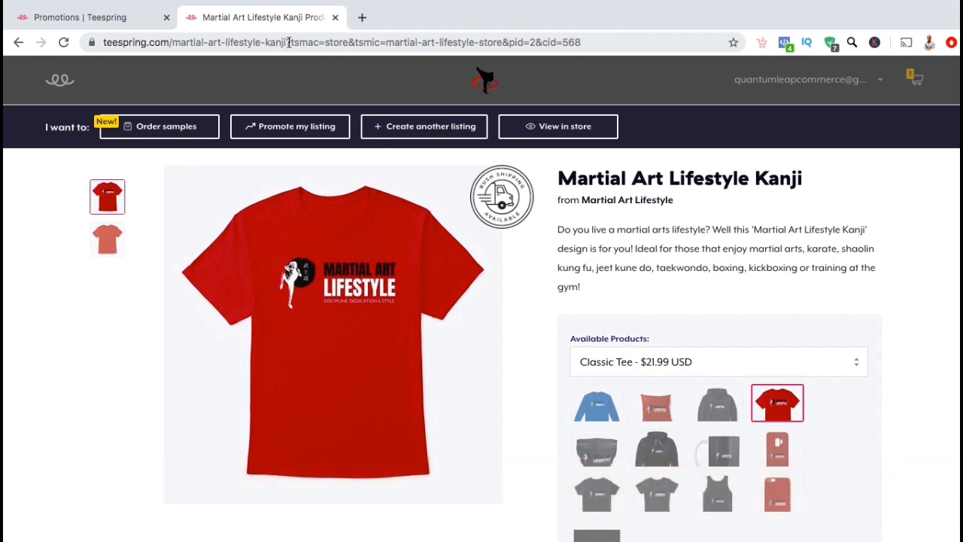
# - Replace the product link's tracking parameters with /?pr=FIGHT10
pyautogui.moveTo(288, 42); pyautogui.dragTo(581, 44)
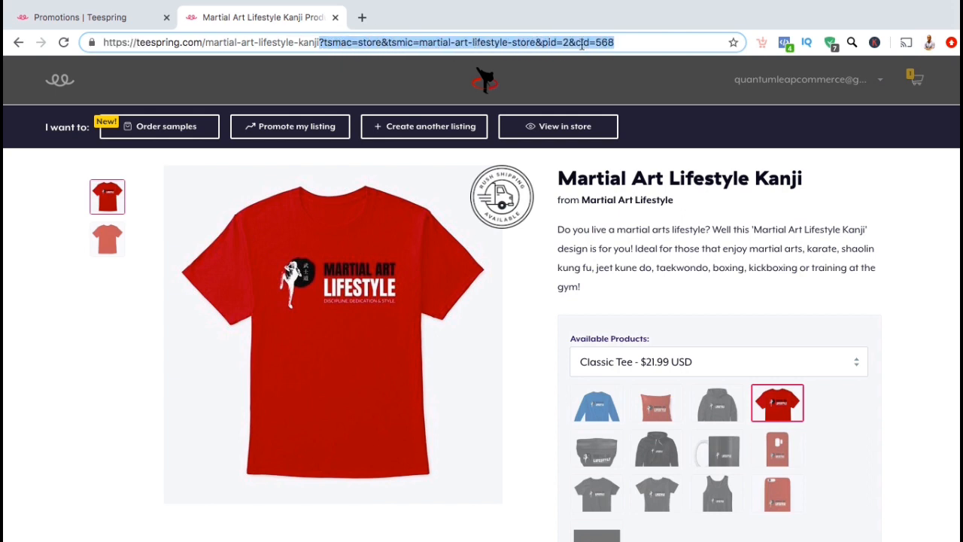
pyautogui.press('BackSpace')
pyautogui.press('Return')
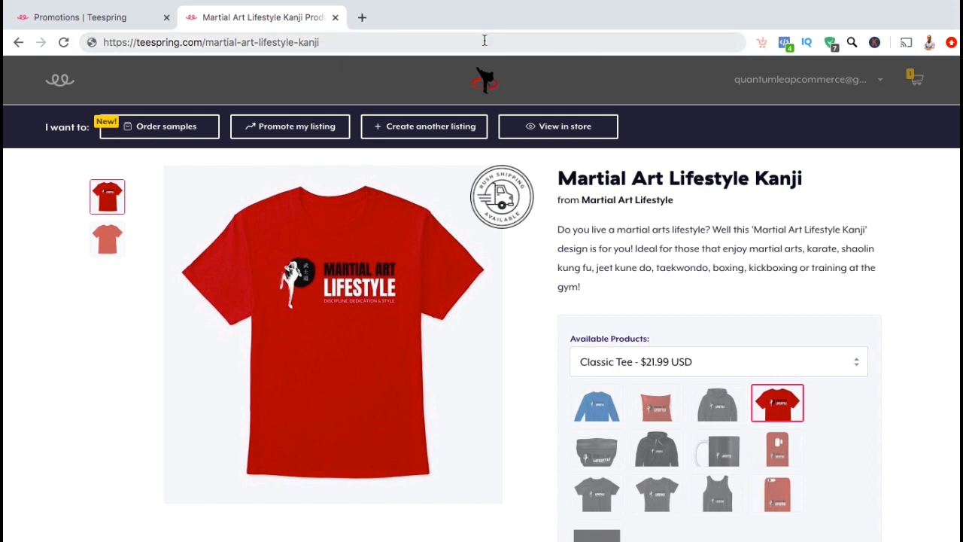
pyautogui.write('/?pr=FIGHT10')
pyautogui.moveTo(390, 43); pyautogui.dragTo(318, 42)
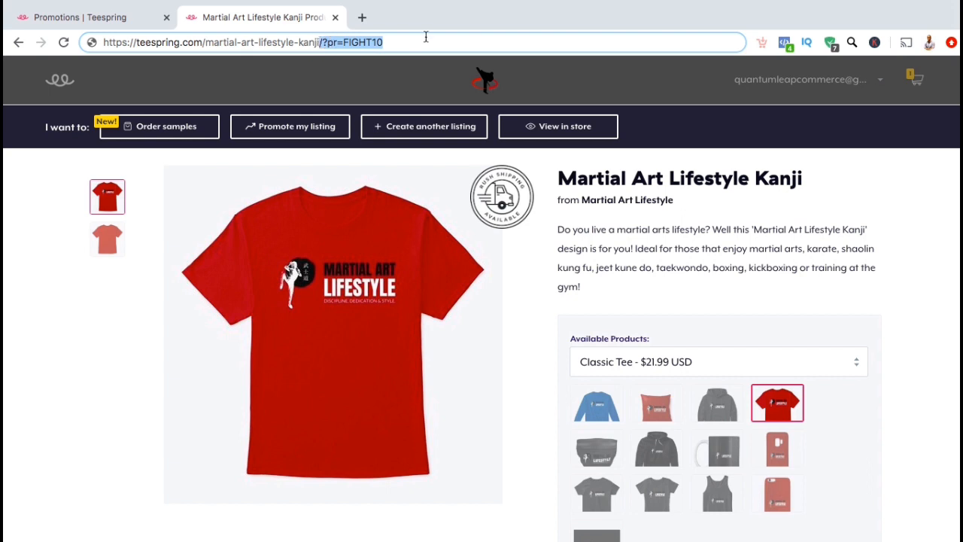
pyautogui.click(321, 43)
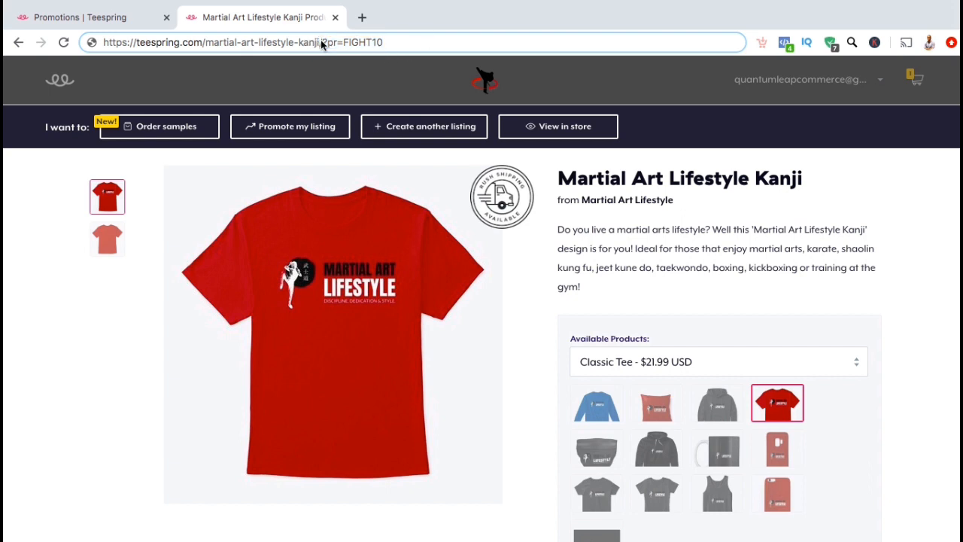
# - Copy the FIGHT10 product link and paste it into a new Incognito window
pyautogui.click(317, 43)
pyautogui.rightClick(317, 45)
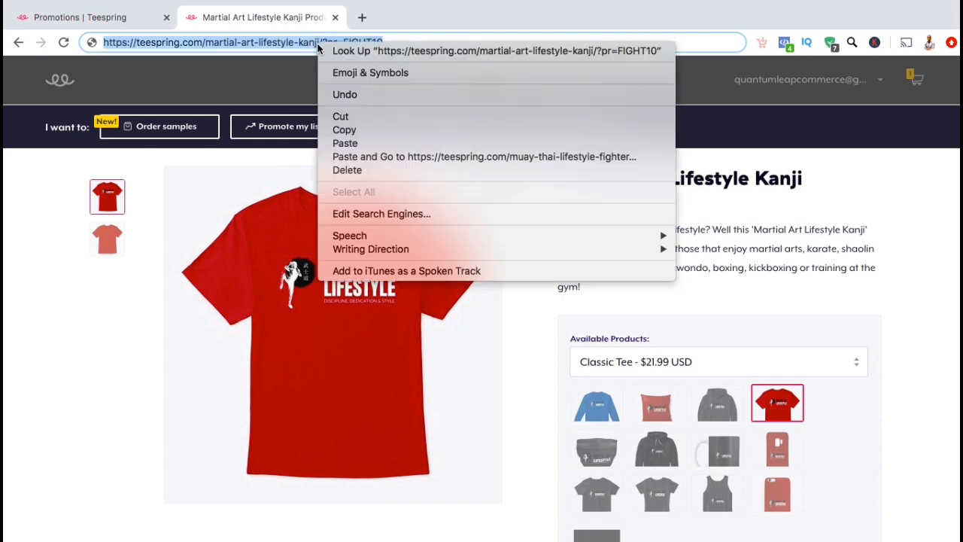
pyautogui.click(345, 130)
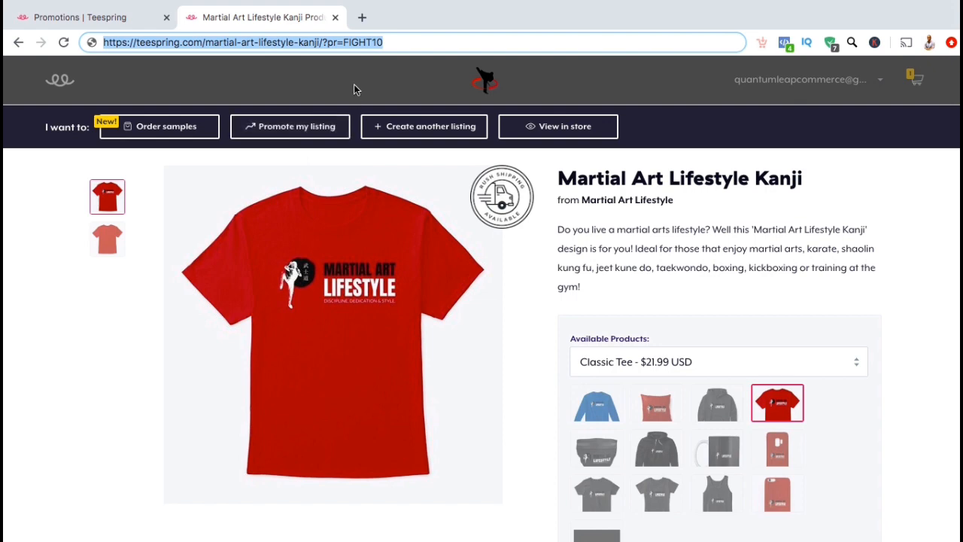
pyautogui.press('super+shift+n')
pyautogui.press('super+v')
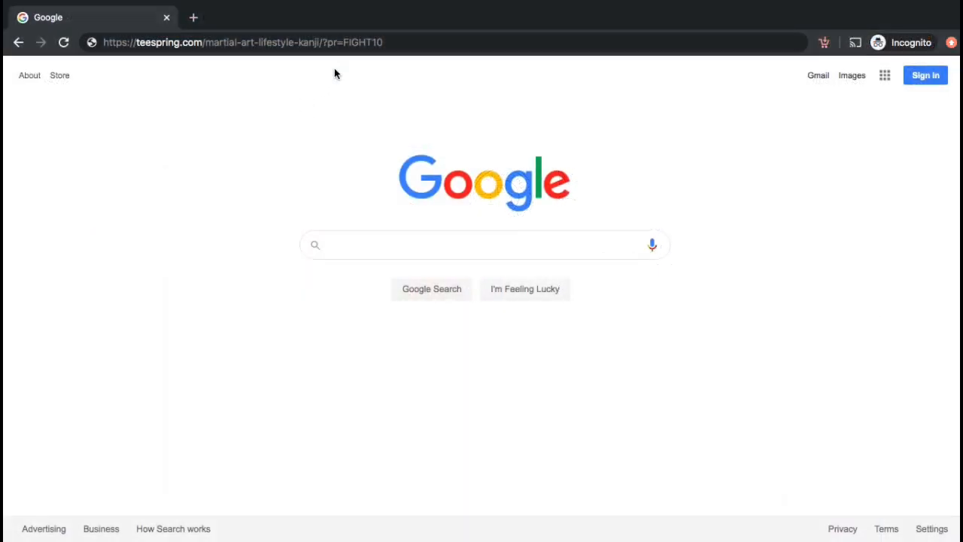
# - Load the FIGHT10 link in Incognito and dismiss the 10% discount confirmation
pyautogui.click(391, 44)
pyautogui.press('Return')
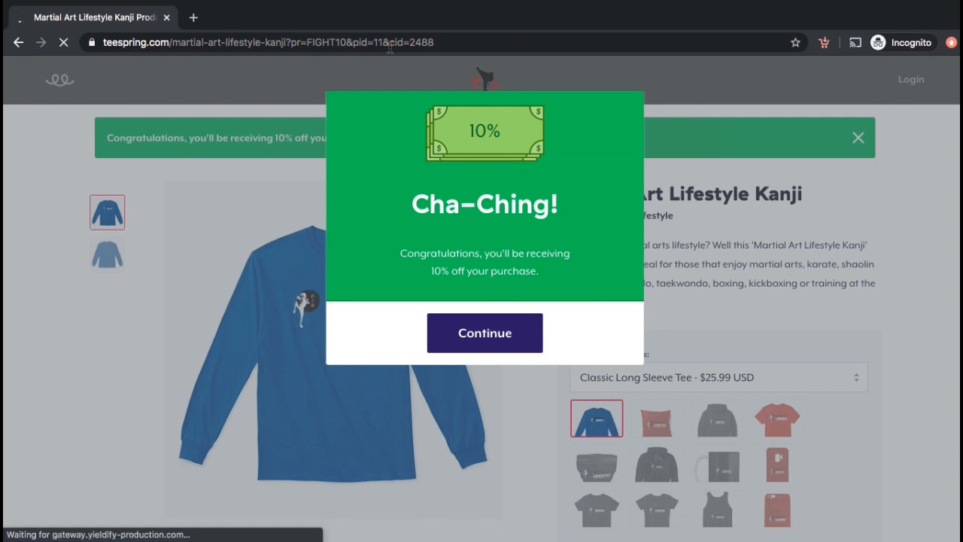
pyautogui.click(444, 338)
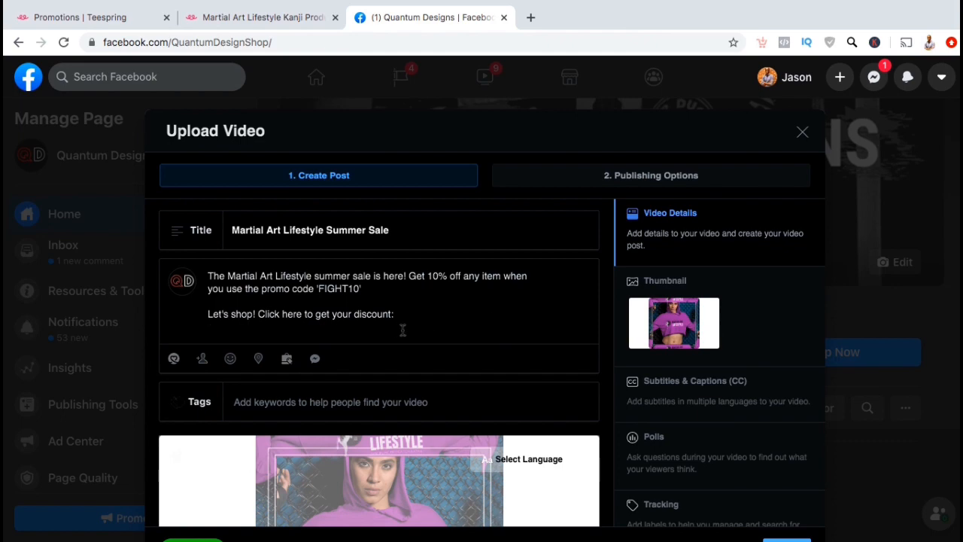
# - Paste the FIGHT10 product link below 'Click here to get your discount:' in the Summer Sale post
pyautogui.rightClick(378, 331)
pyautogui.click(410, 380)
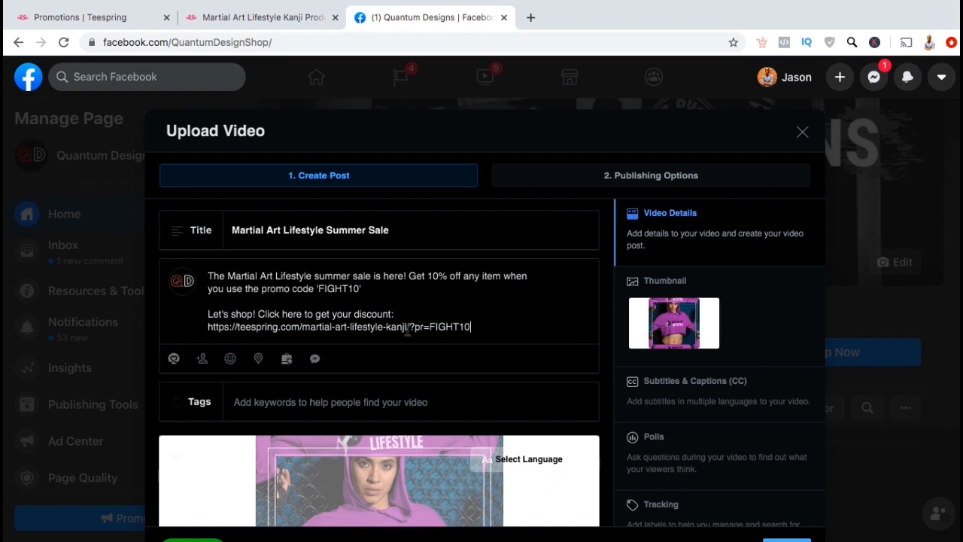
pyautogui.moveTo(406, 328); pyautogui.dragTo(470, 328)
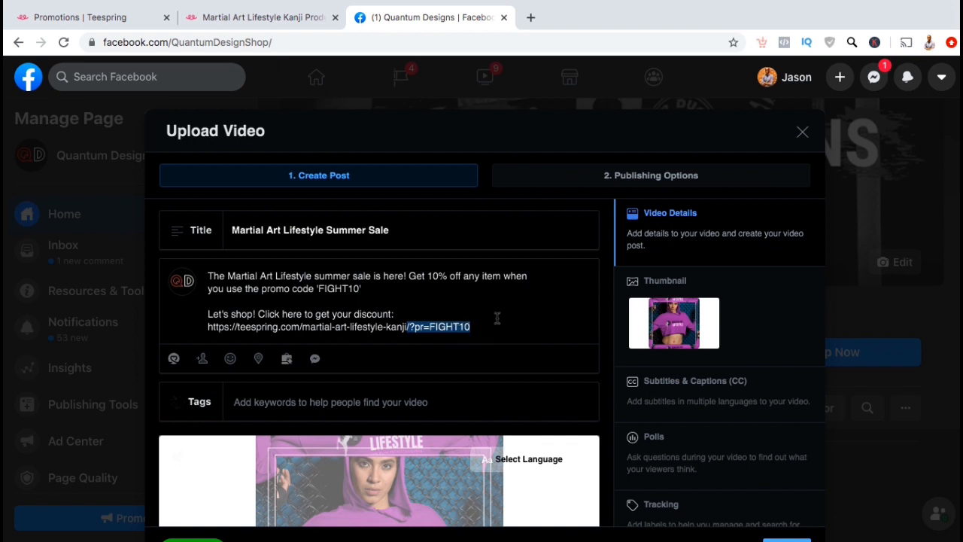
pyautogui.click(496, 318)
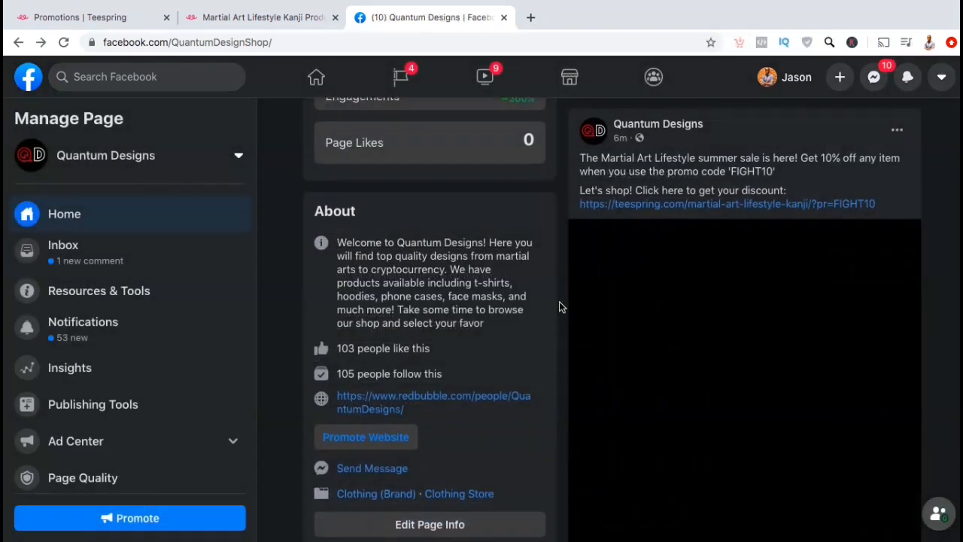
pyautogui.scroll(-1, 558, 301)
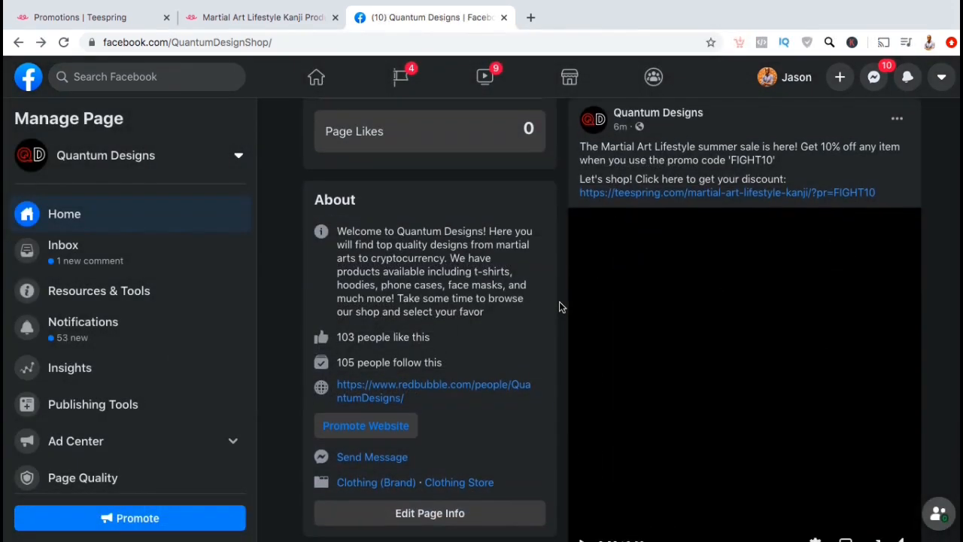
# - Open the Martial Art Lifestyle Summer Sale video from the post in Facebook's video viewer
pyautogui.scroll(-1, 559, 302)
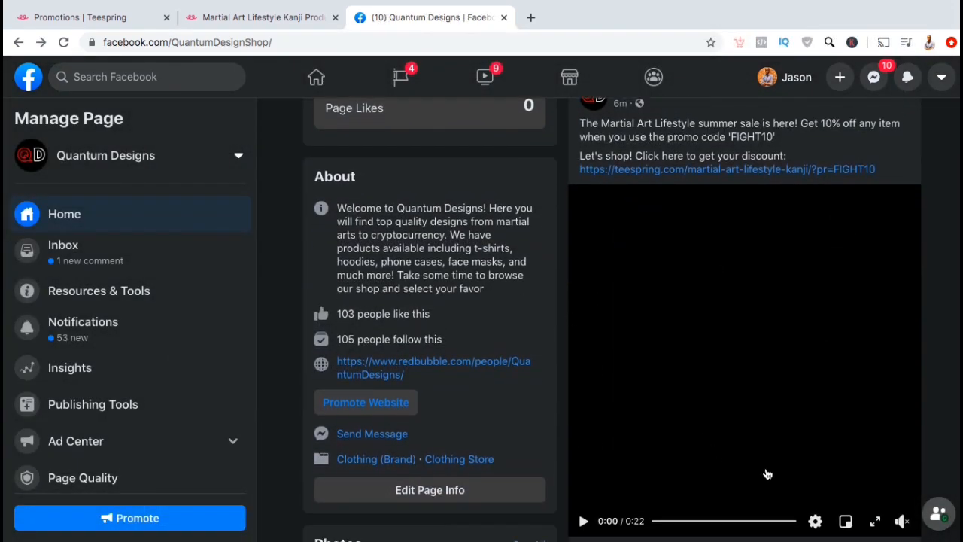
pyautogui.click(874, 524)
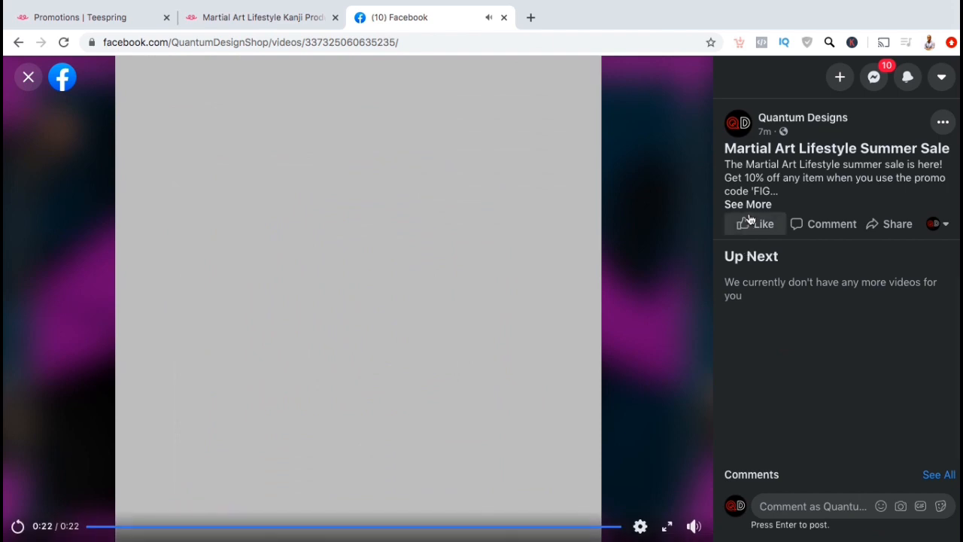
# - Expand the post description, highlight the ?pr=FIGHT10 link ending, and open the Teespring link in a new tab
pyautogui.moveTo(753, 218)
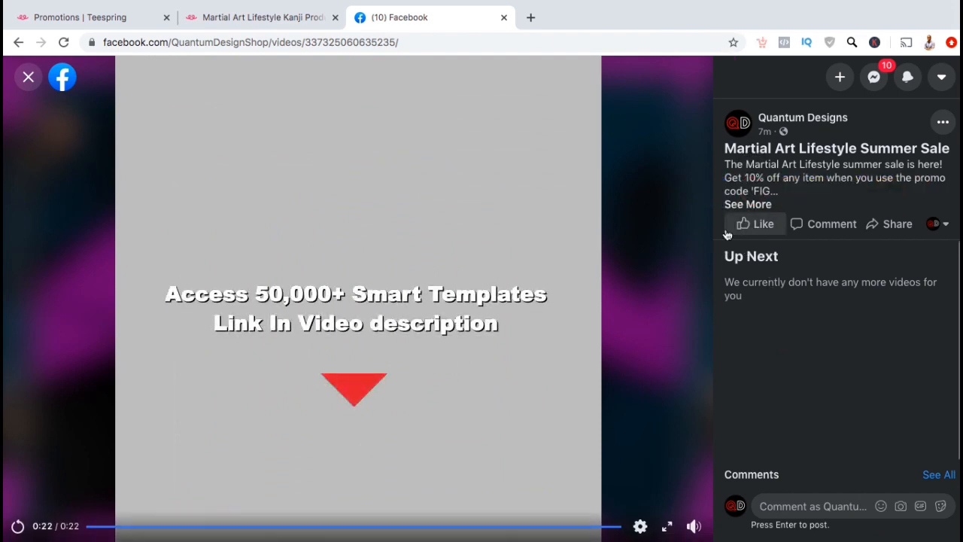
pyautogui.click(734, 209)
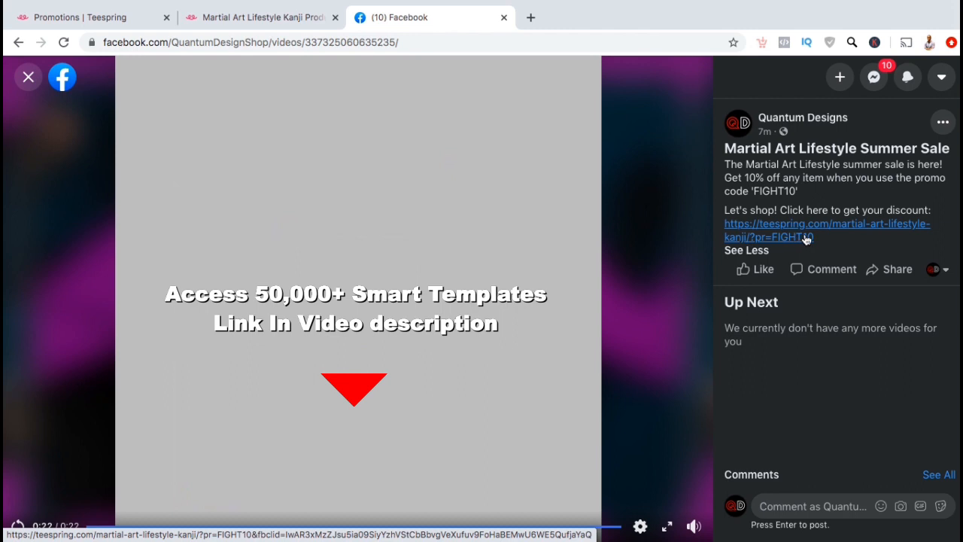
pyautogui.click(816, 240)
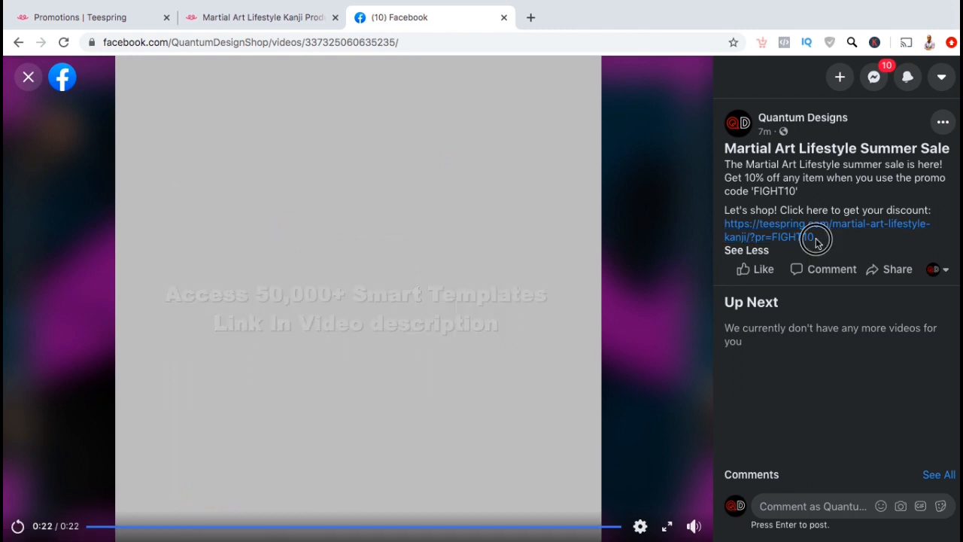
pyautogui.moveTo(816, 240); pyautogui.dragTo(743, 237)
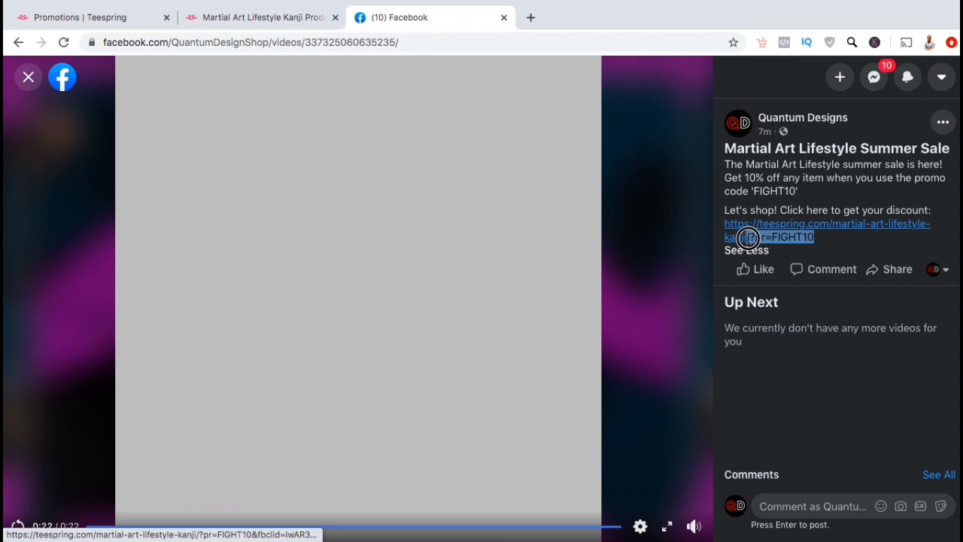
pyautogui.click(824, 237)
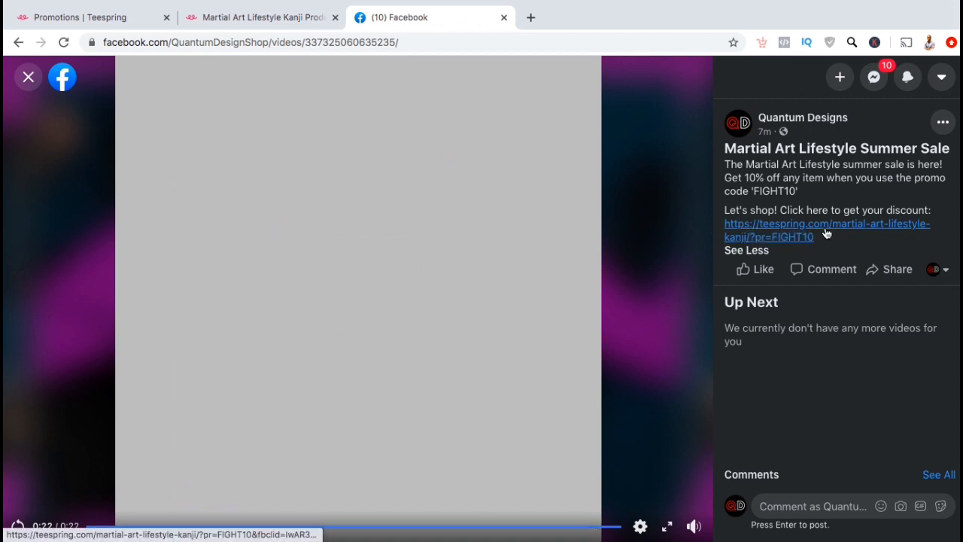
pyautogui.click(824, 228)
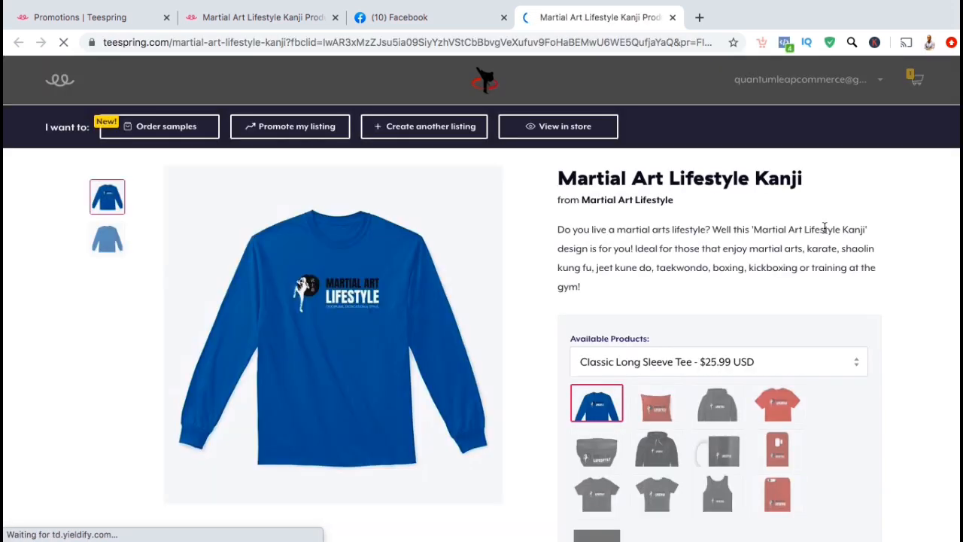